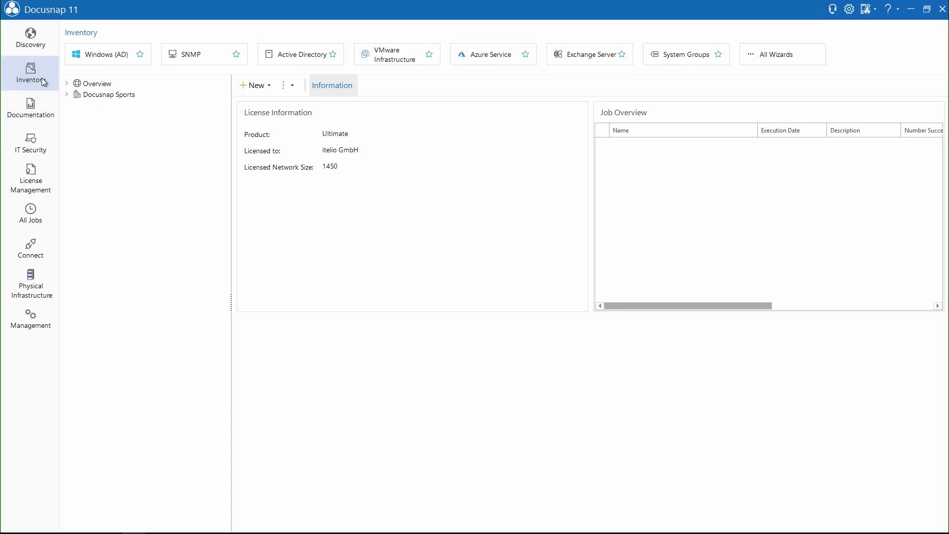
Step: In IT Security, expand Docusnap Sports > docusnapsports.com > File System > Servers
click(36, 142)
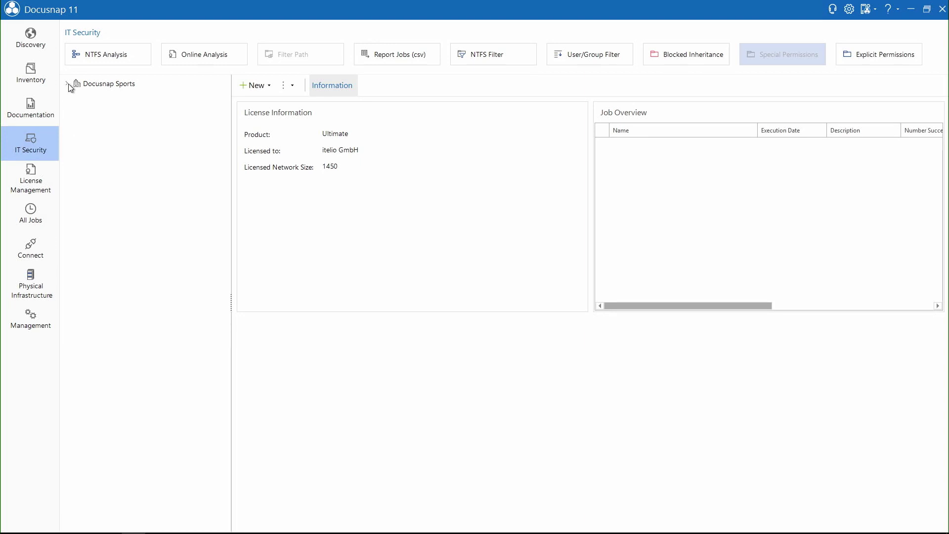
click(67, 84)
click(75, 94)
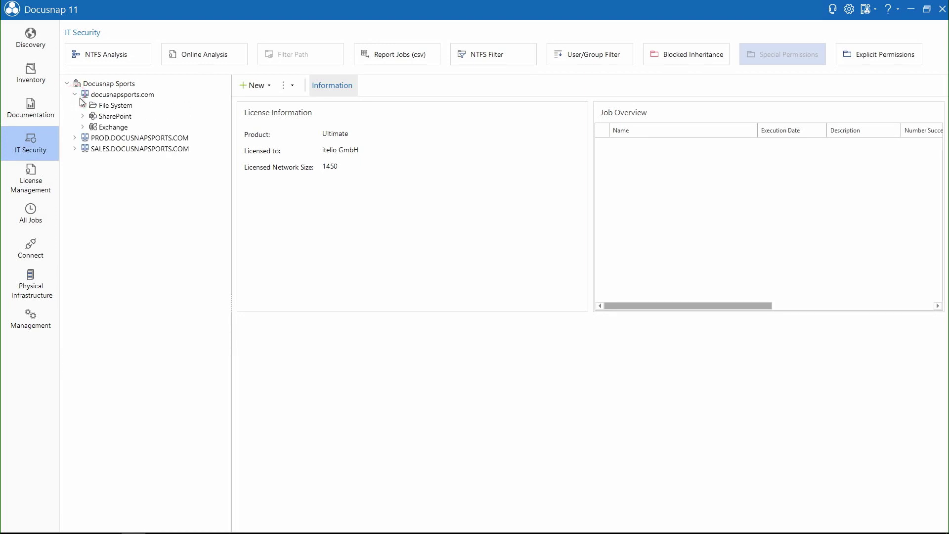
click(85, 105)
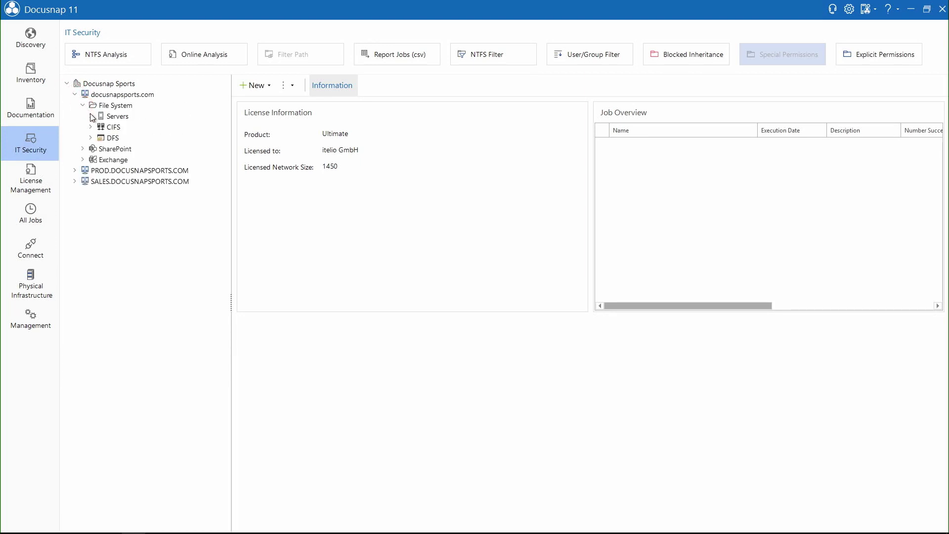
click(90, 116)
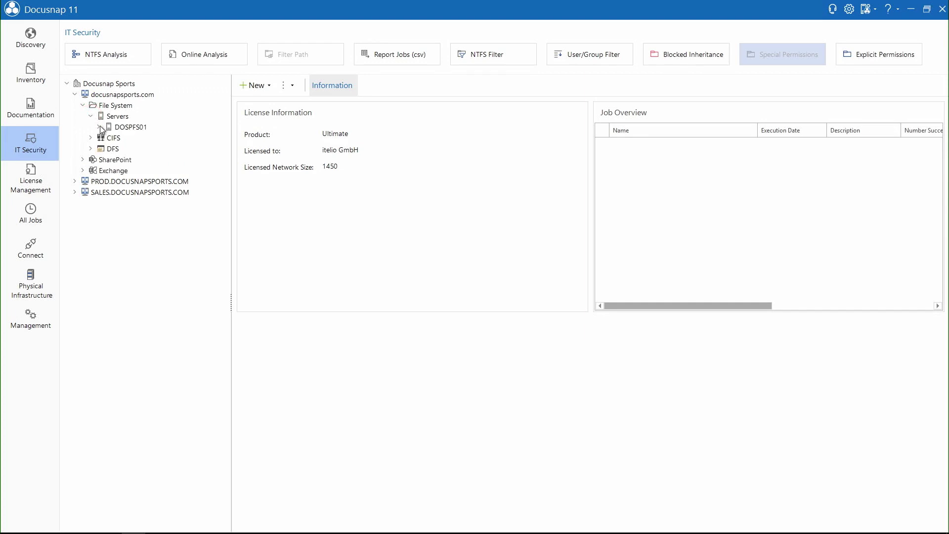
Step: Under DOSPFS01's Departments share, show the permissions of the Procurement folder
click(101, 128)
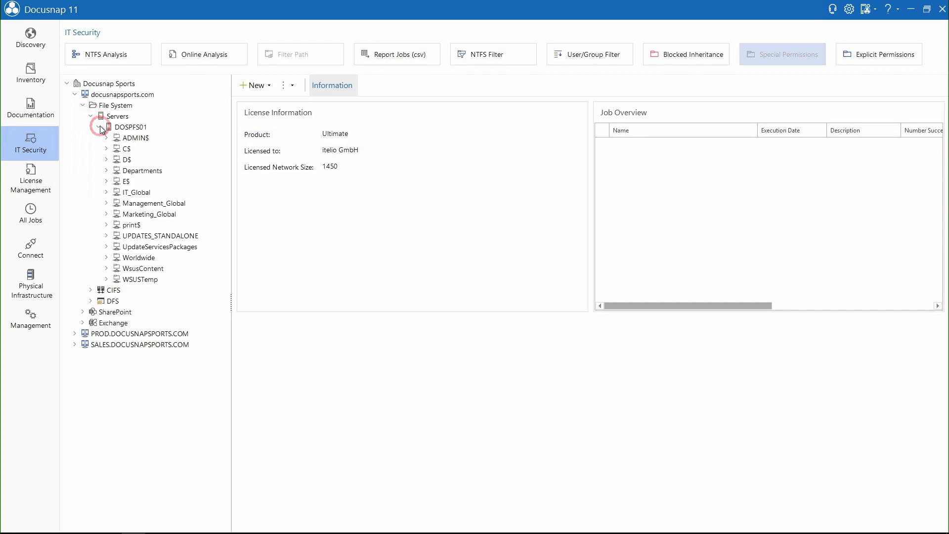
click(107, 172)
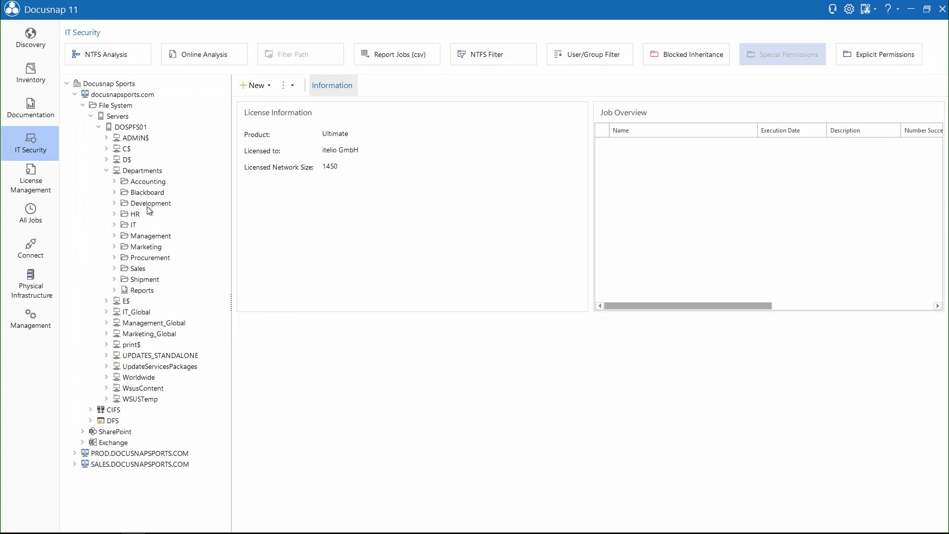
click(150, 258)
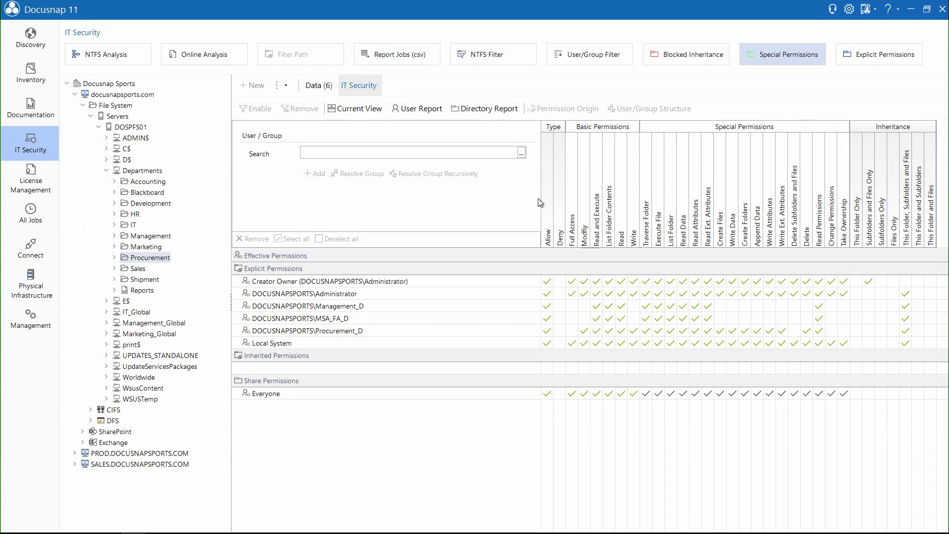
Step: Configure a 2-level directory report excluding domain administrators, with NTFS and share permissions hidden
click(481, 109)
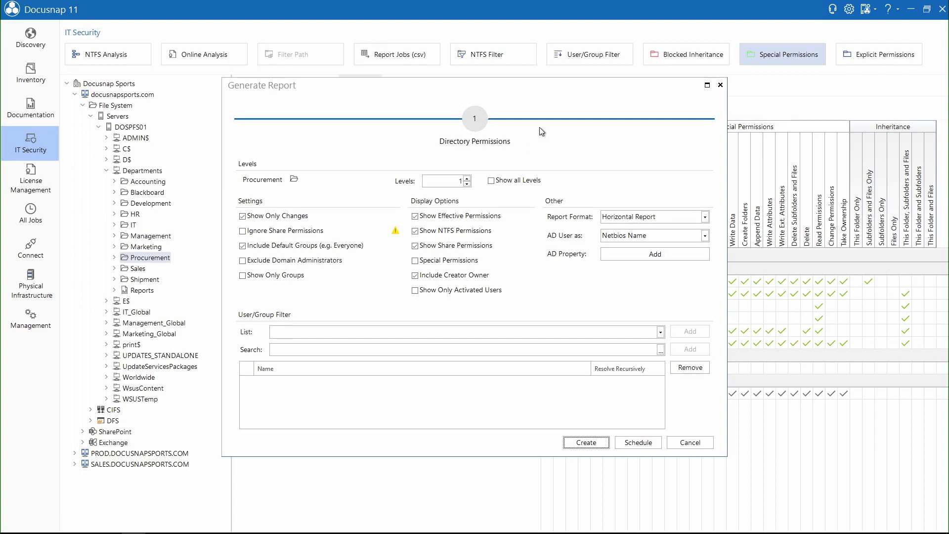
click(467, 178)
click(274, 261)
click(426, 230)
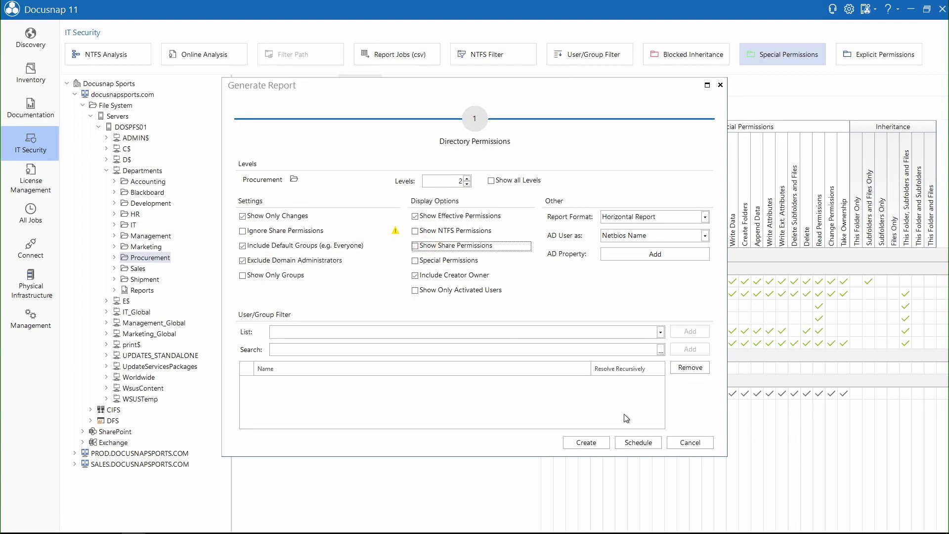
Step: Step through company selection and layout options, then return to the permission settings
click(641, 441)
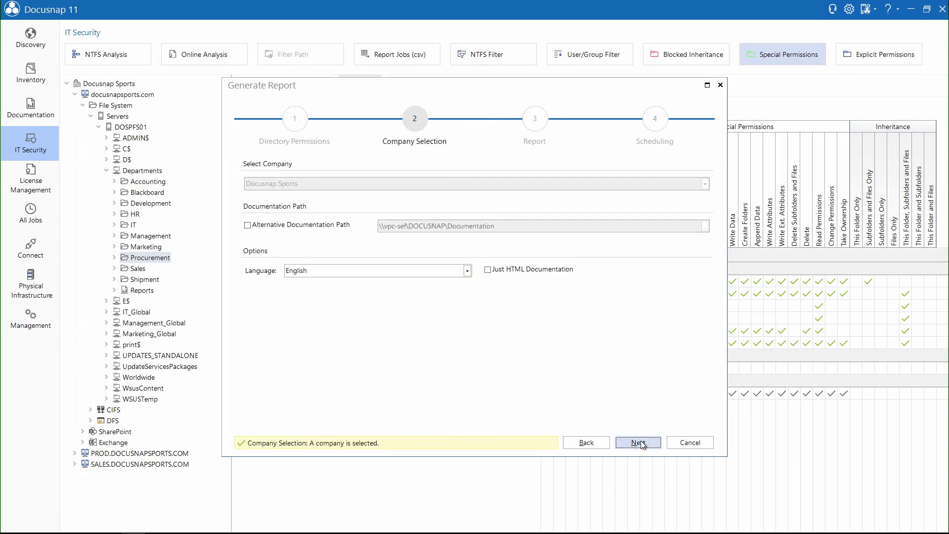
click(641, 443)
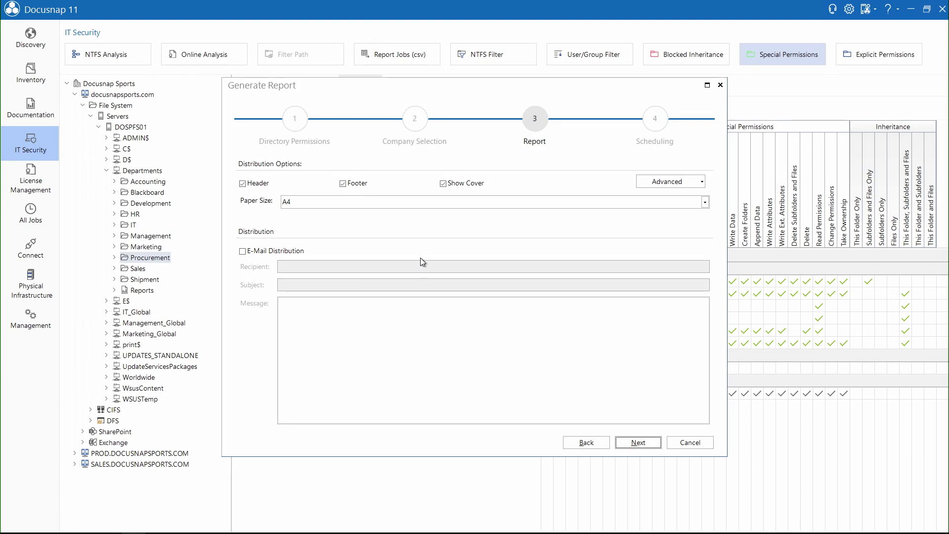
click(586, 443)
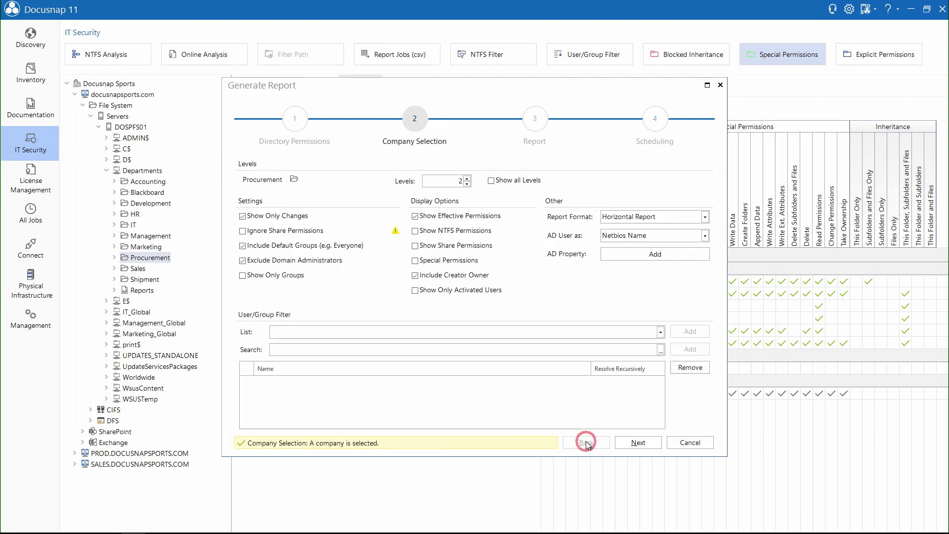
click(587, 443)
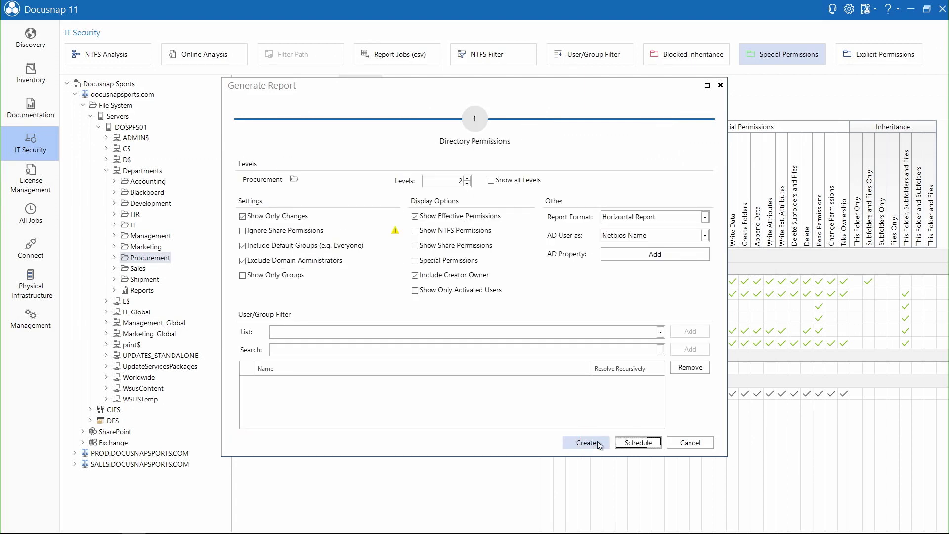
Step: Generate the Procurement directory permissions report and view its second page
click(597, 443)
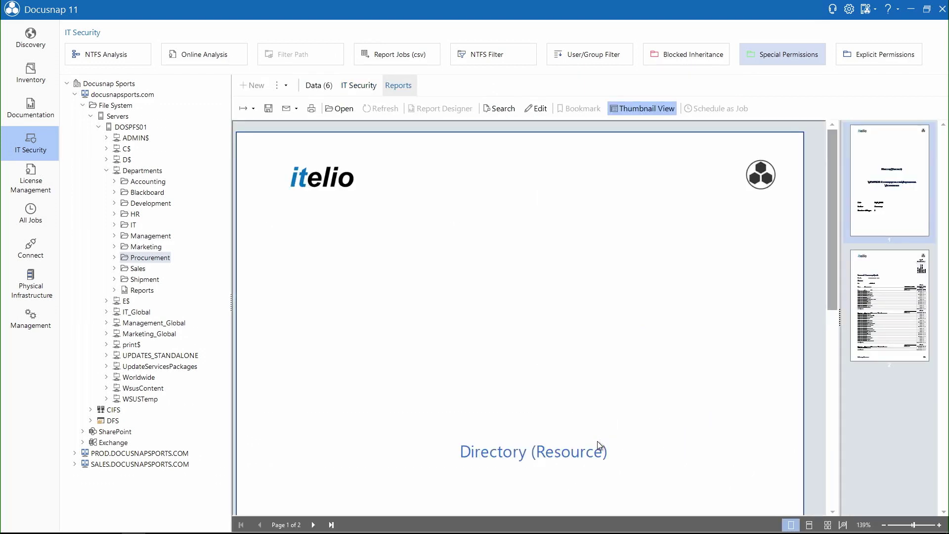
click(894, 298)
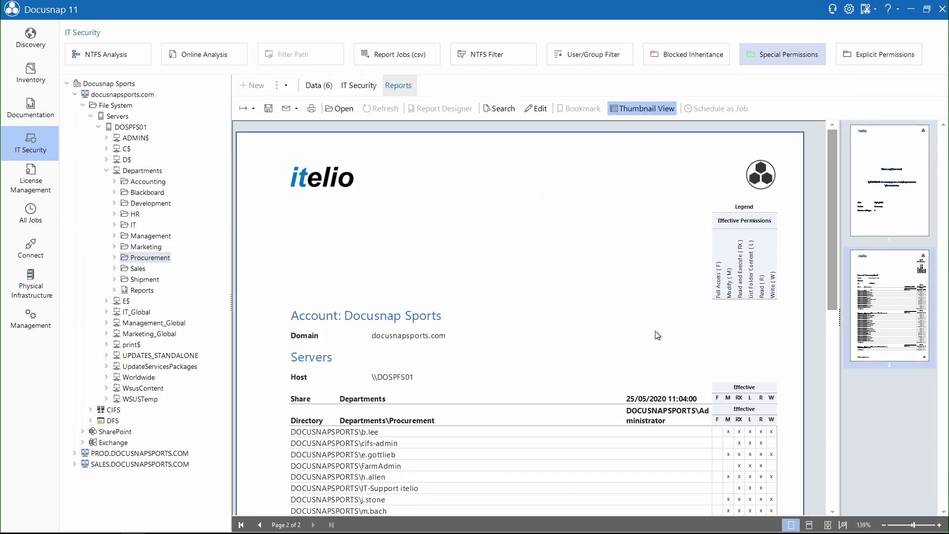
drag(832, 270, 840, 349)
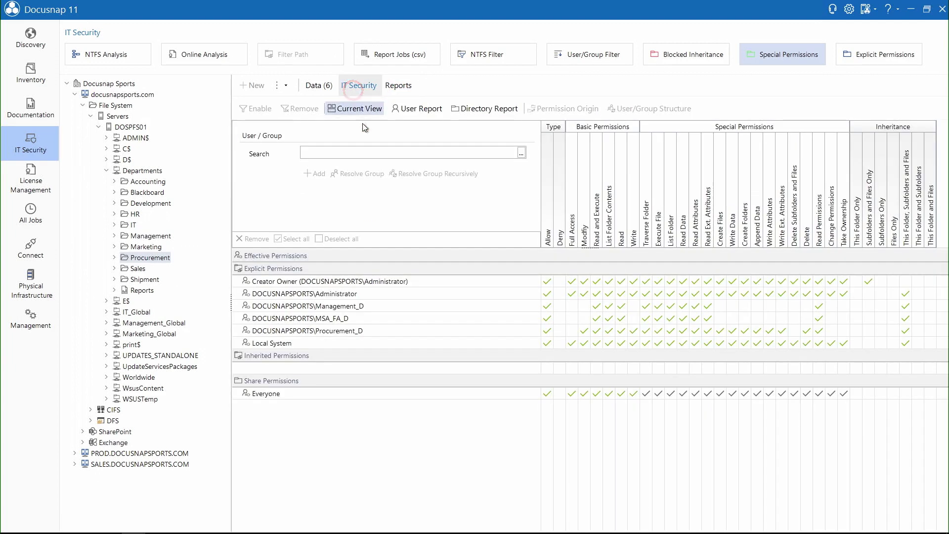
click(364, 154)
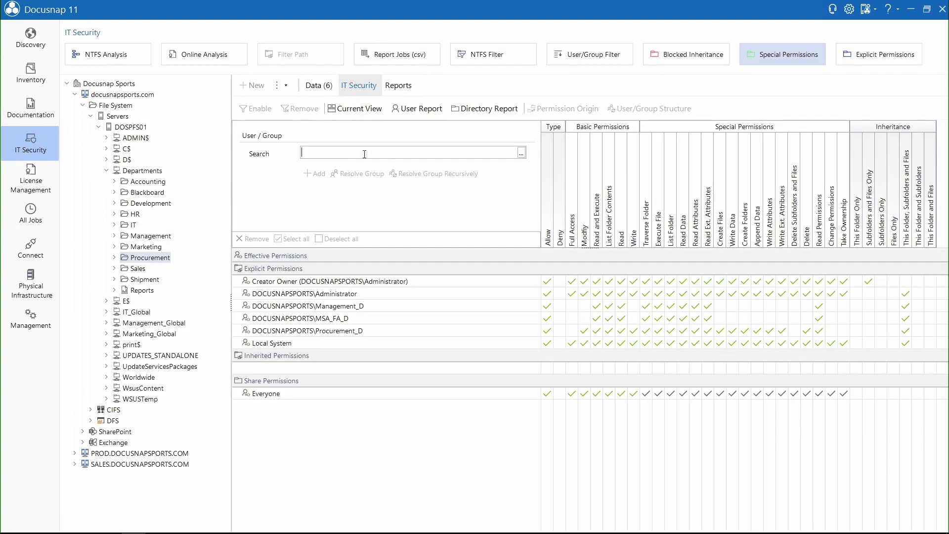
text(r.edmunds)
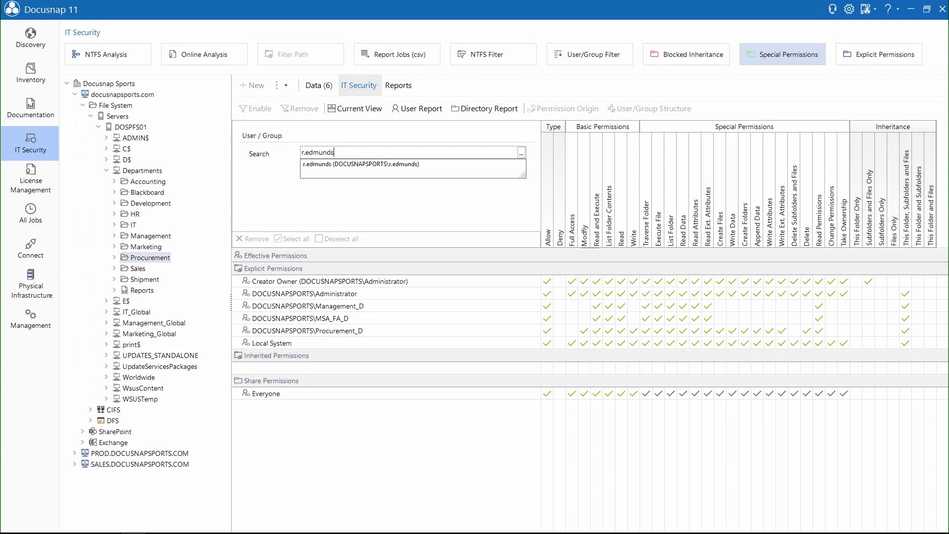
key(Down)
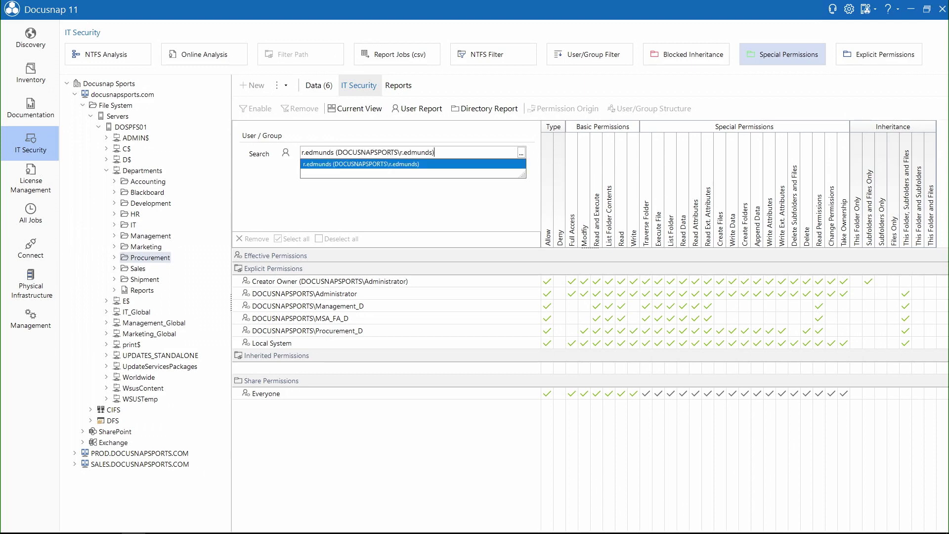
key(Return)
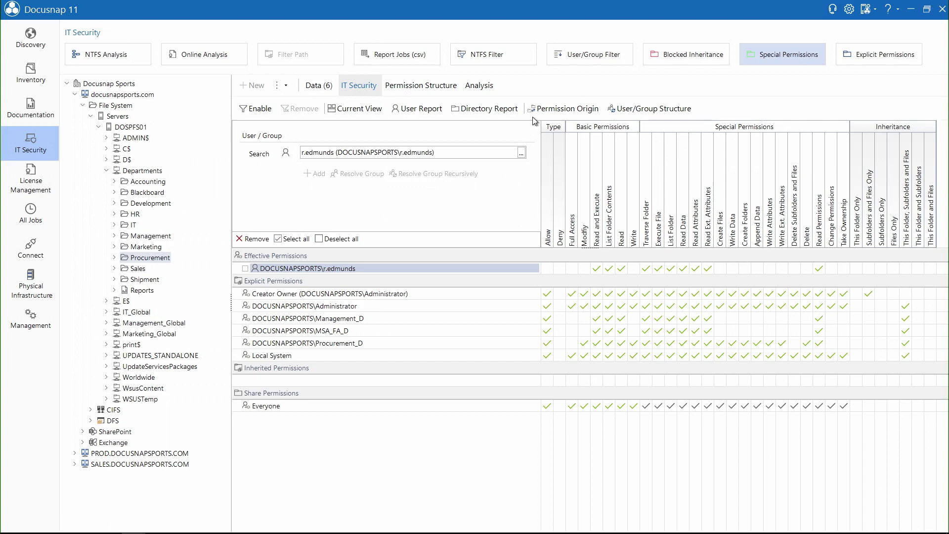
click(572, 110)
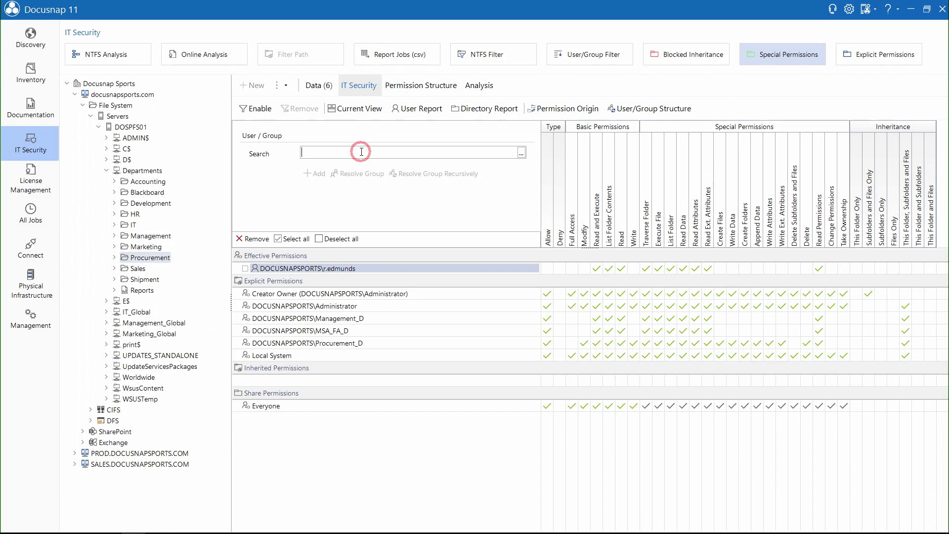
text(a.)
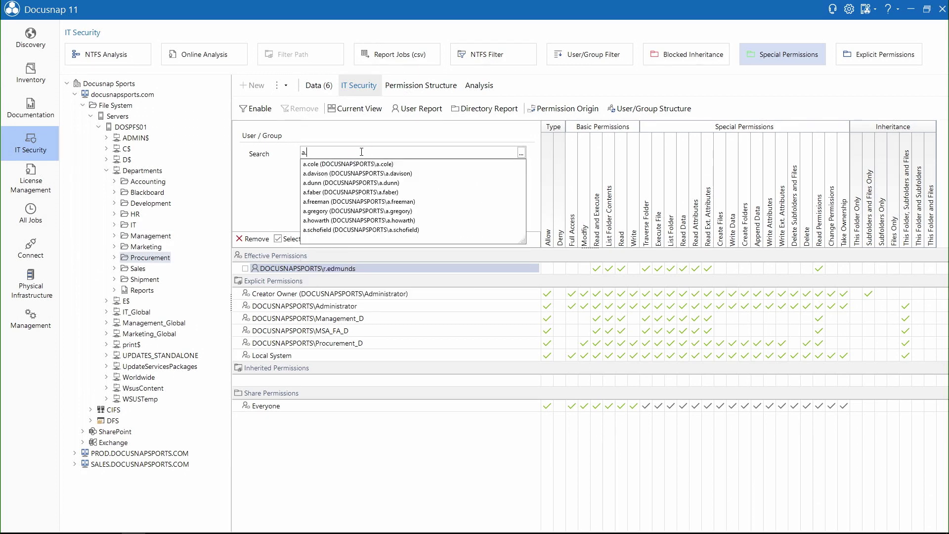
text(cole)
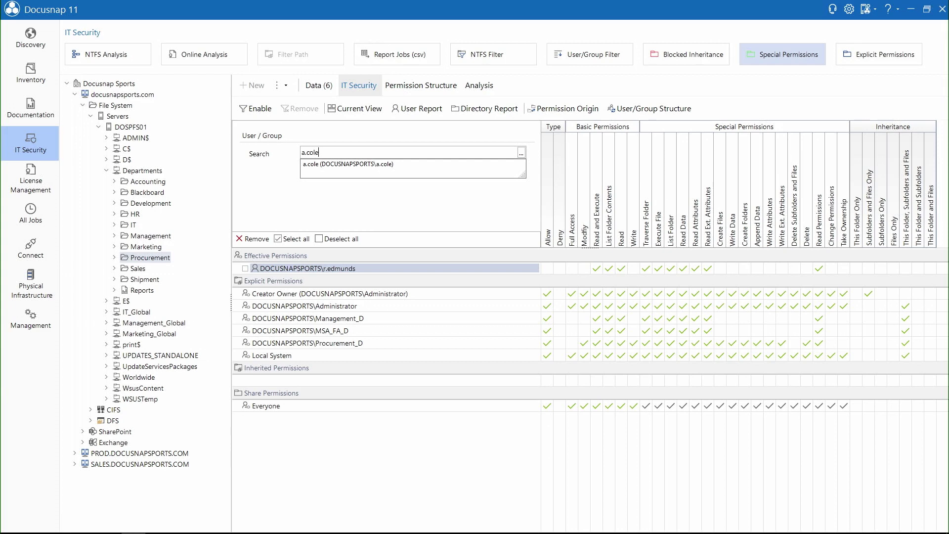
key(Down)
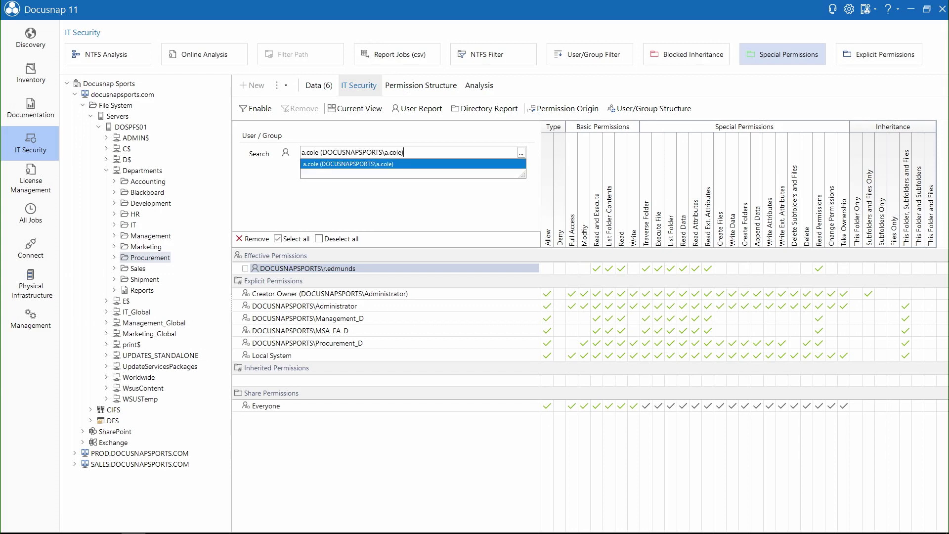
key(Return)
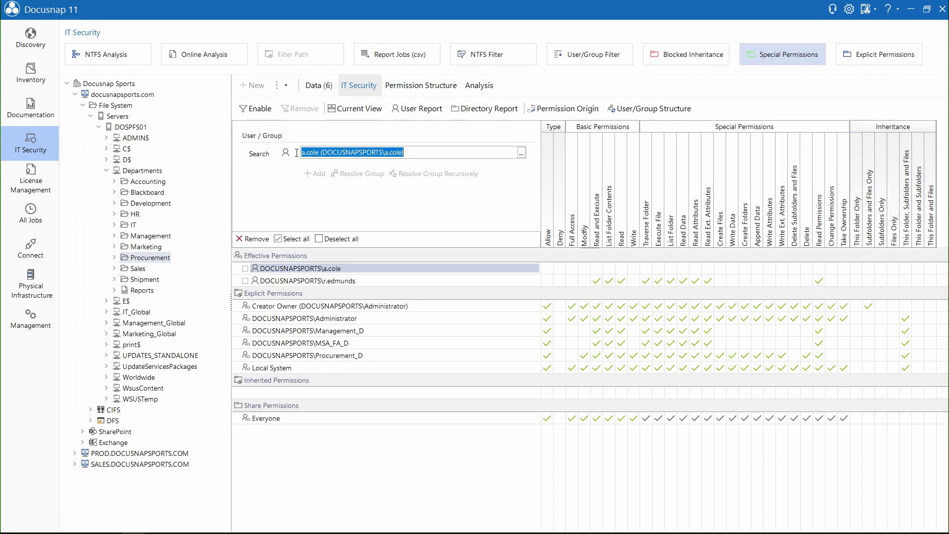
click(116, 105)
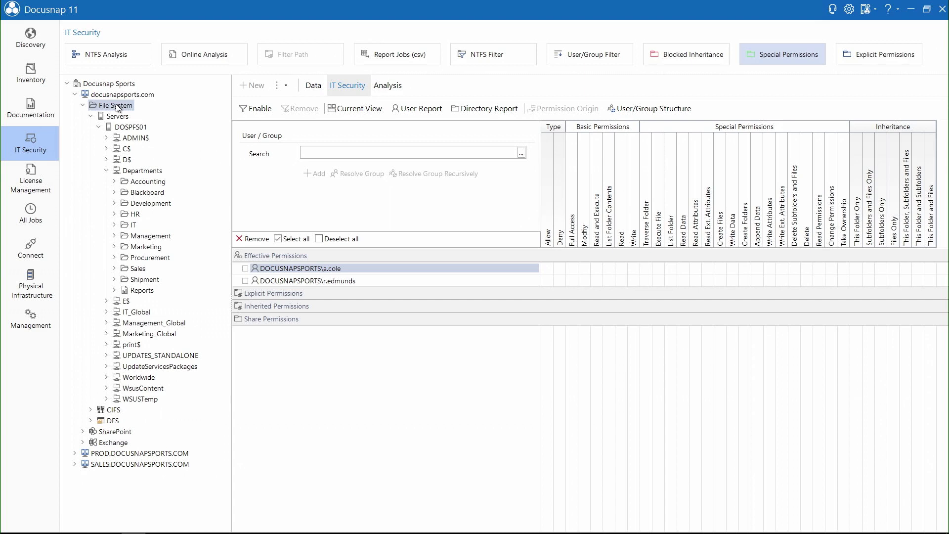
click(416, 109)
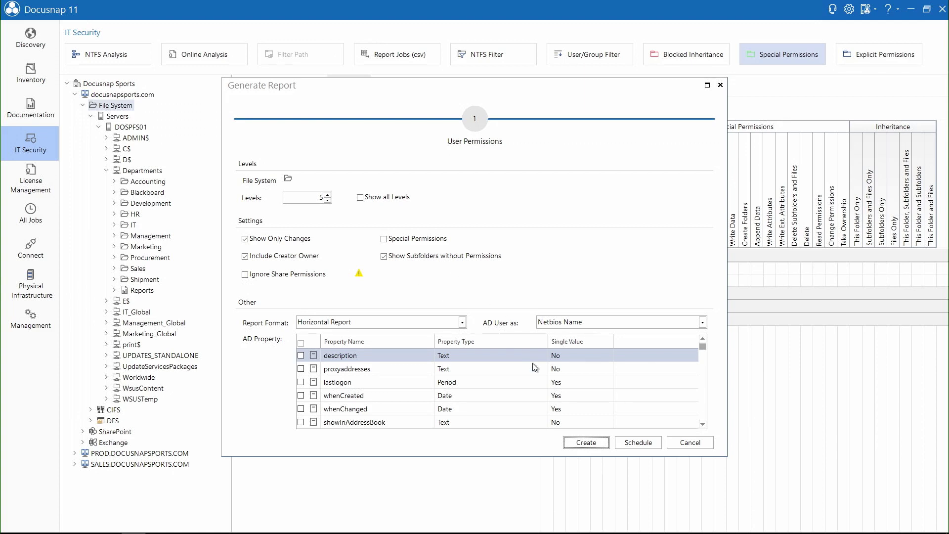
click(584, 443)
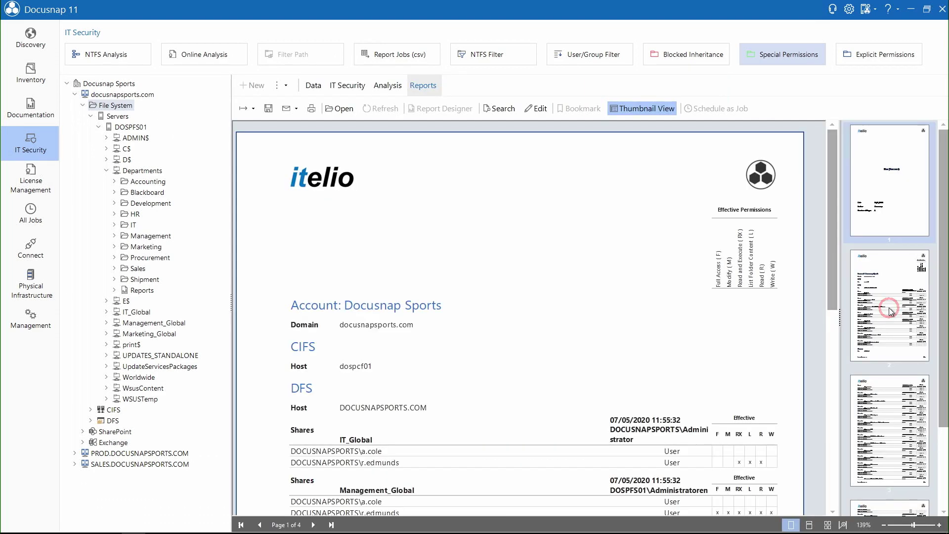
drag(833, 252, 840, 357)
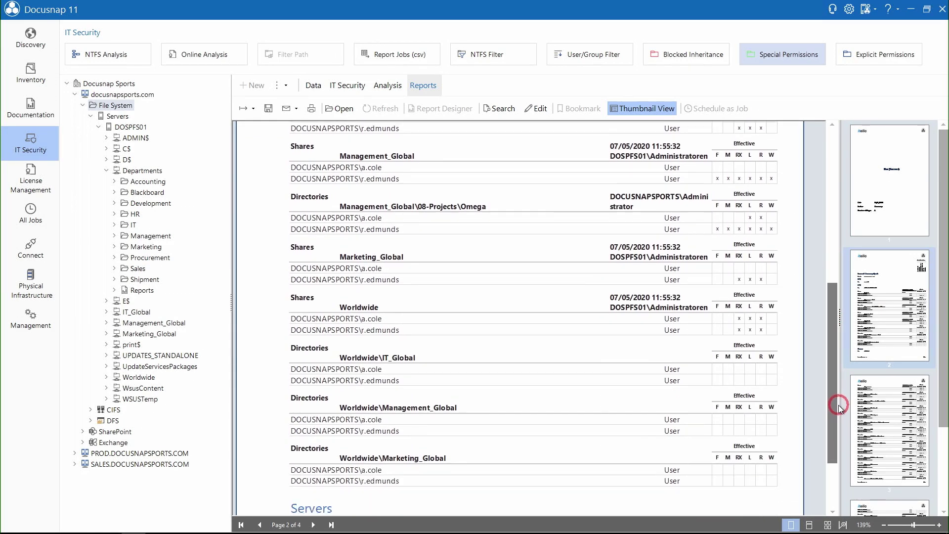
drag(840, 357, 839, 411)
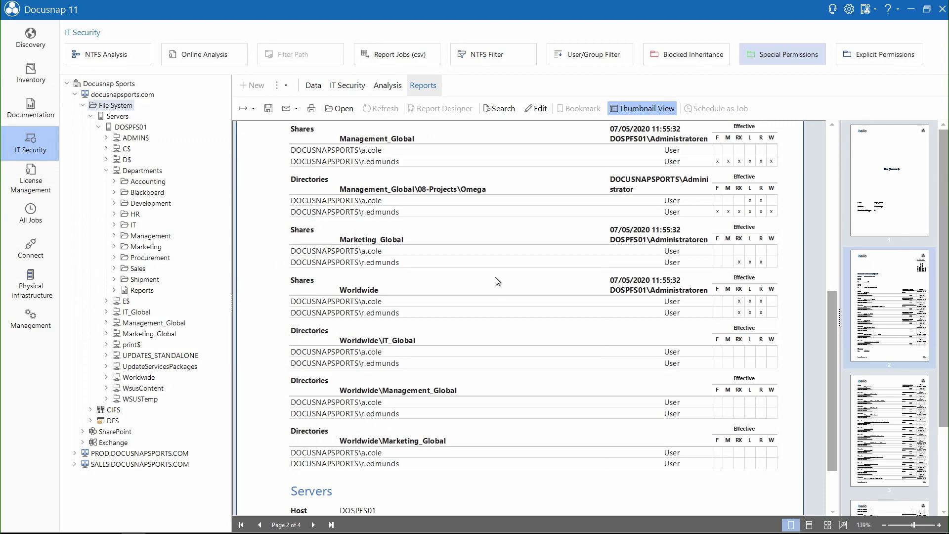